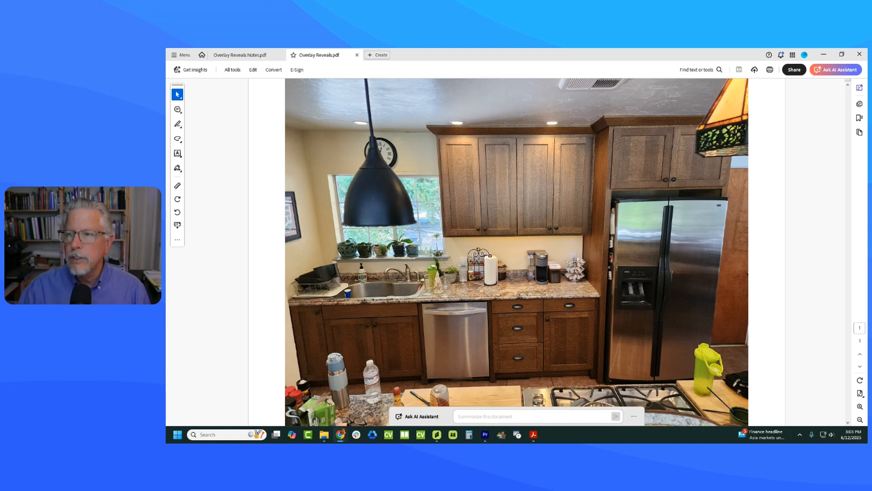
View the Overlay Reveals Notes PDF, switch to Cabinet Vision, and review the job's cabinet construction and hardware schedules.
click(268, 55)
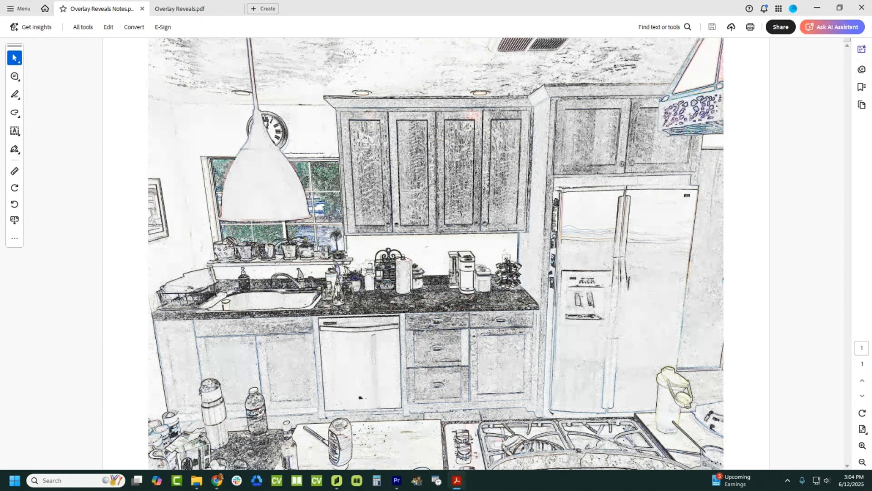
key(alt+Tab)
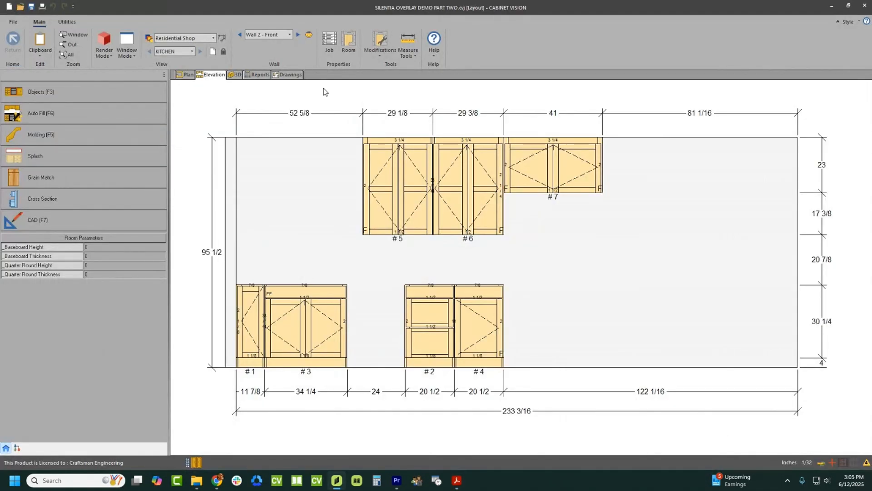
click(330, 45)
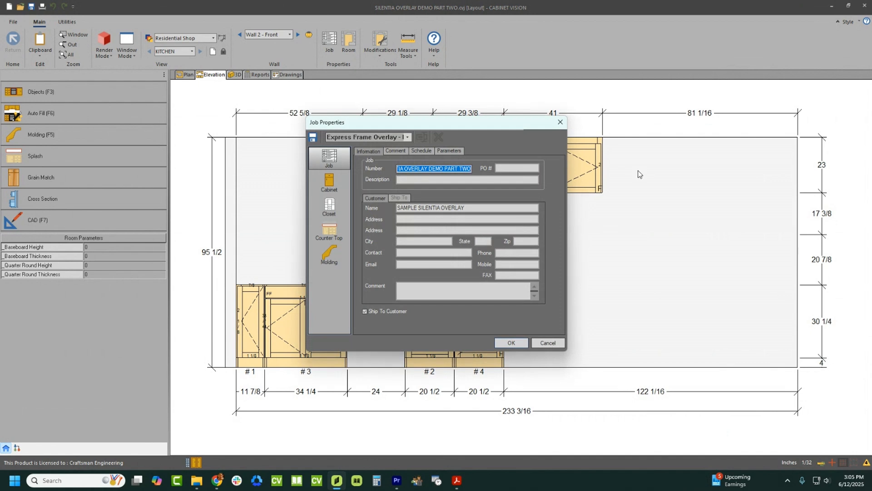
click(329, 187)
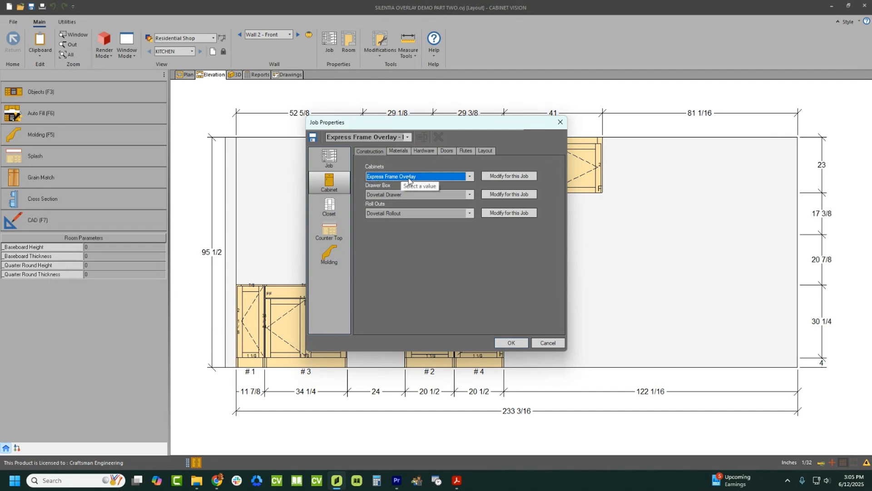
click(423, 151)
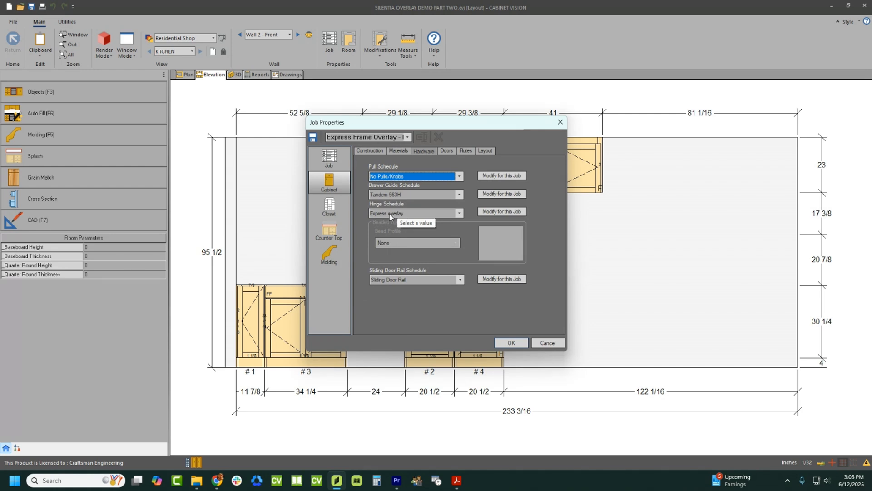
click(369, 150)
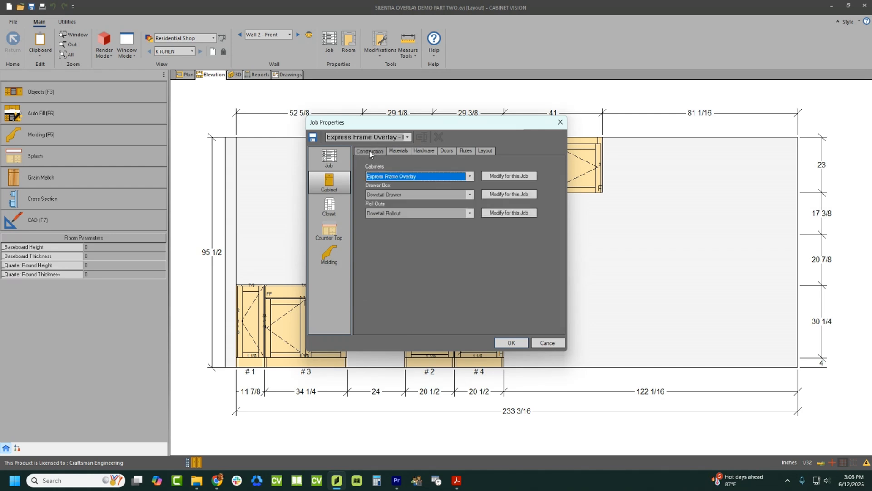
click(422, 151)
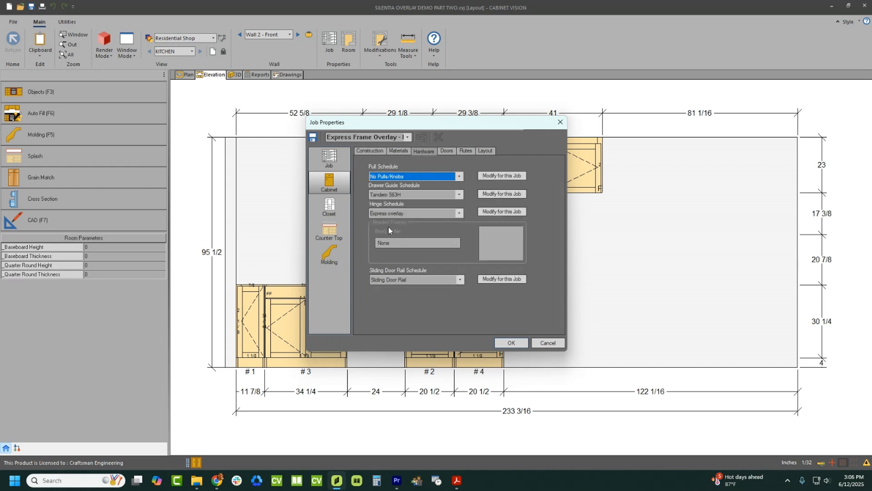
click(520, 343)
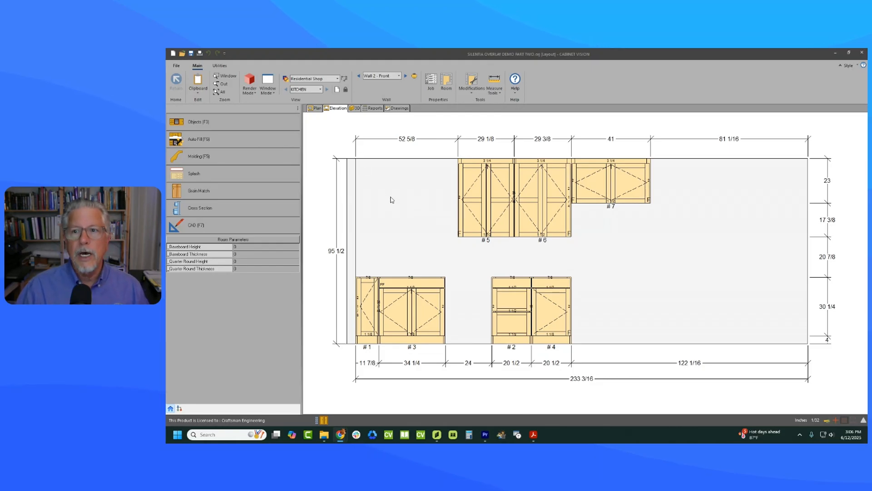
Show the kitchen layout in plan view to examine the cabinet arrangement along the wall.
click(313, 109)
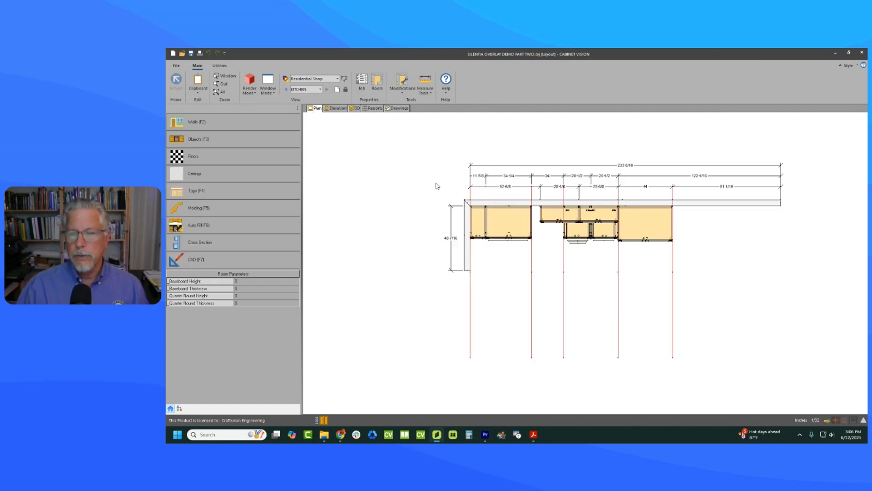
mouse_move(439, 199)
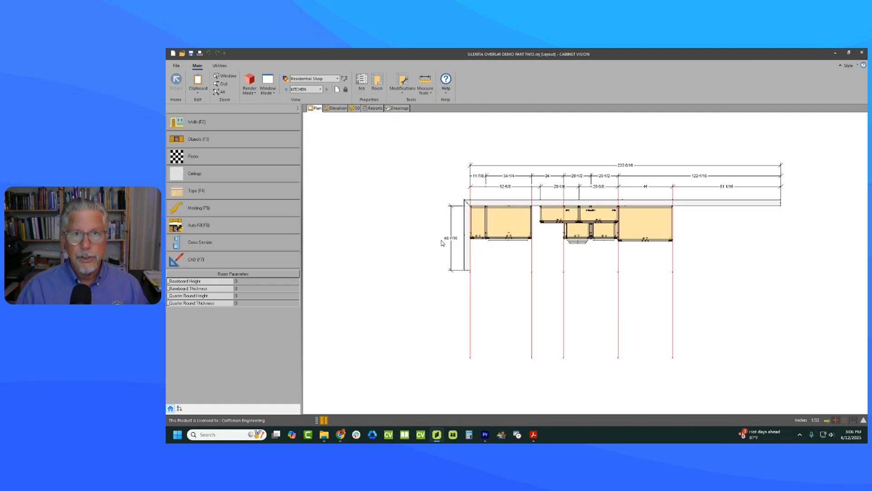
mouse_move(445, 255)
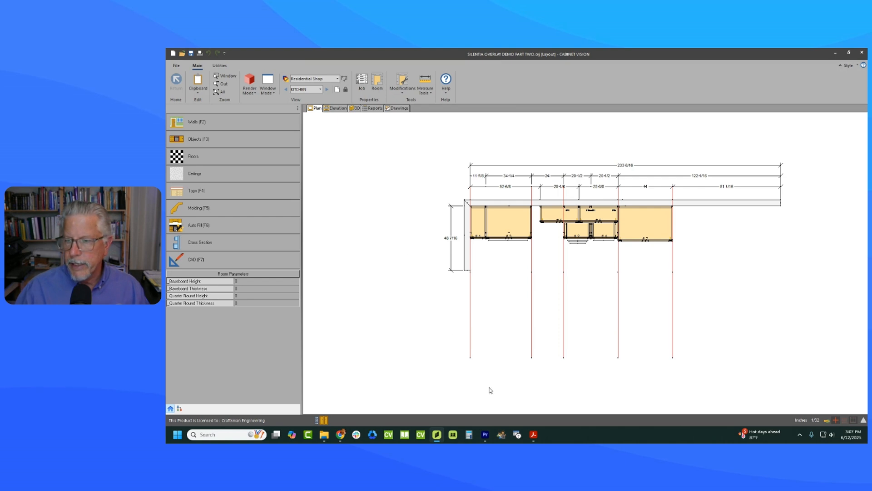
Switch to the Overlay Reveals Notes PDF and outline both base cabinet groups, the upper cabinets and the refrigerator surround in red freehand.
click(533, 434)
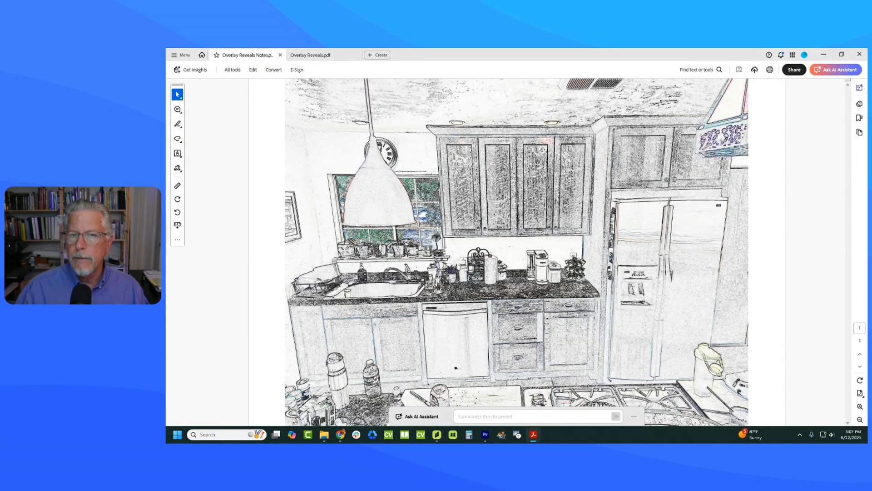
click(179, 140)
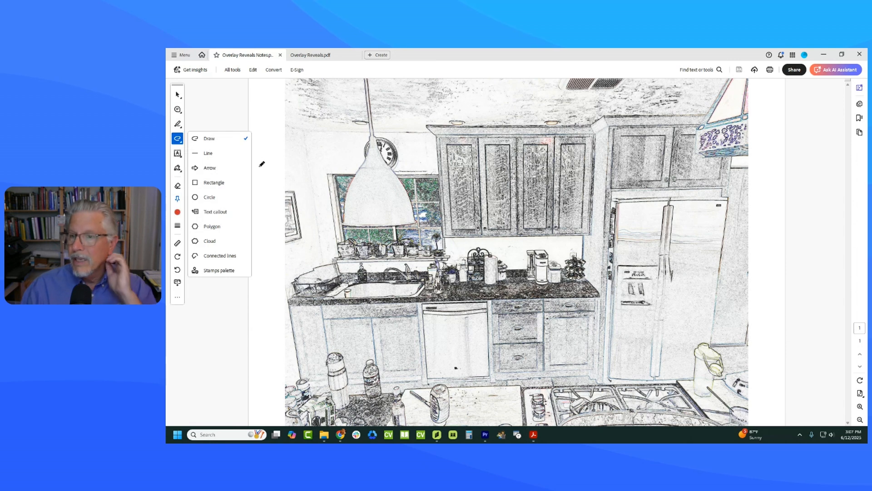
click(266, 143)
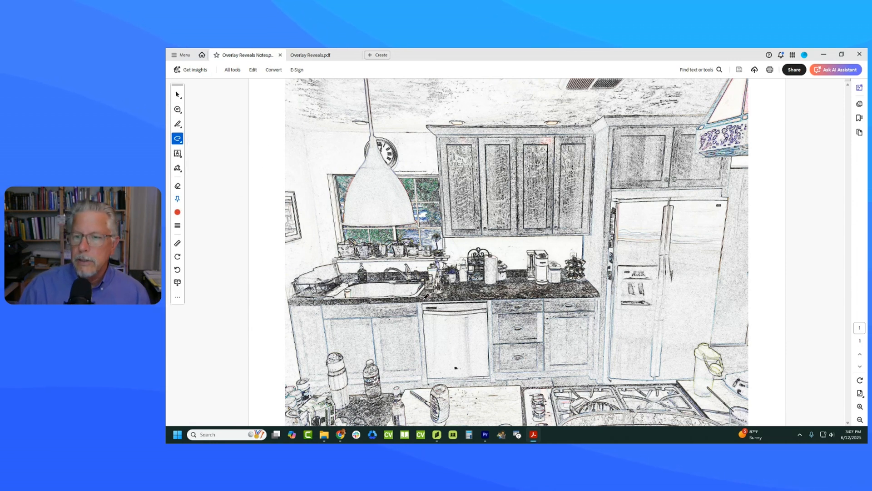
mouse_move(420, 297)
mouse_down()
mouse_move(281, 316)
mouse_move(388, 407)
mouse_move(448, 311)
mouse_move(414, 292)
mouse_up()
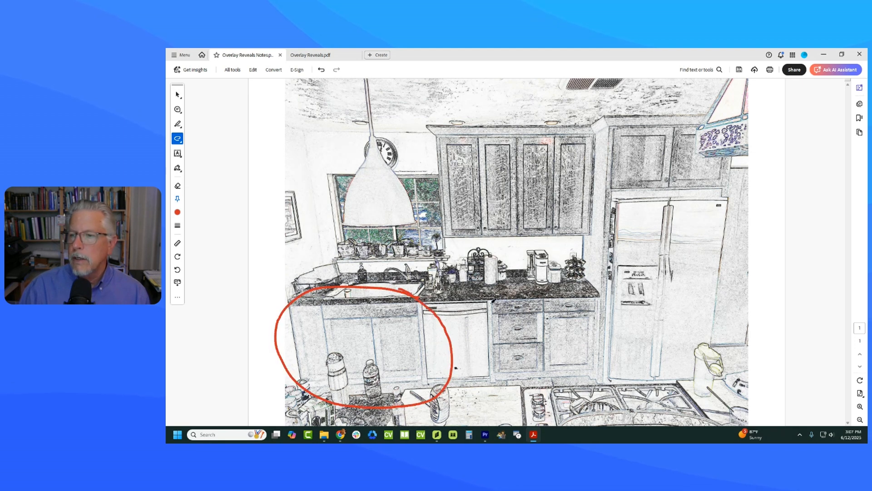
mouse_move(492, 290)
mouse_down()
mouse_move(473, 345)
mouse_move(491, 396)
mouse_move(601, 377)
mouse_move(586, 288)
mouse_move(484, 292)
mouse_up()
mouse_move(432, 122)
mouse_down()
mouse_move(435, 205)
mouse_move(477, 249)
mouse_move(602, 243)
mouse_move(591, 121)
mouse_move(603, 375)
mouse_move(709, 384)
mouse_move(732, 302)
mouse_move(729, 114)
mouse_move(579, 115)
mouse_up()
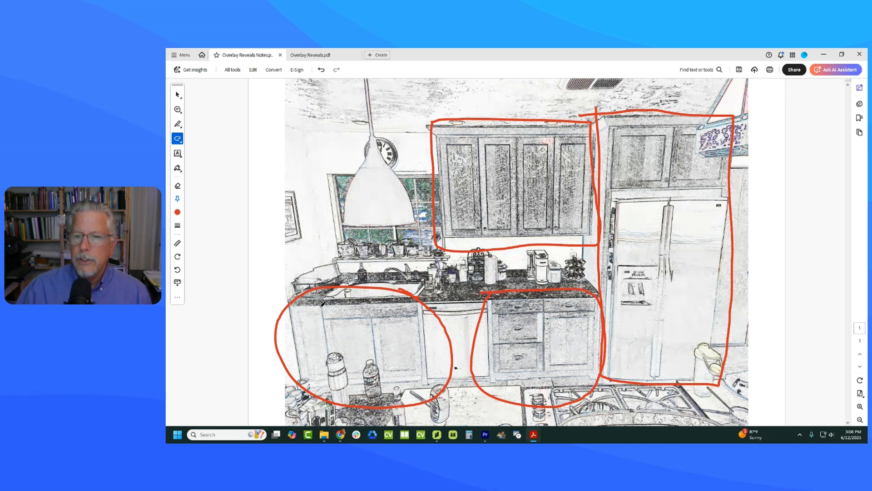
Mark the left base group's door swings, the false front under the sink and the dividing line between its two cabinets.
mouse_move(322, 304)
mouse_down()
mouse_move(297, 342)
mouse_move(336, 379)
mouse_up()
mouse_move(369, 320)
mouse_down()
mouse_move(328, 350)
mouse_move(359, 379)
mouse_move(418, 347)
mouse_move(382, 375)
mouse_up()
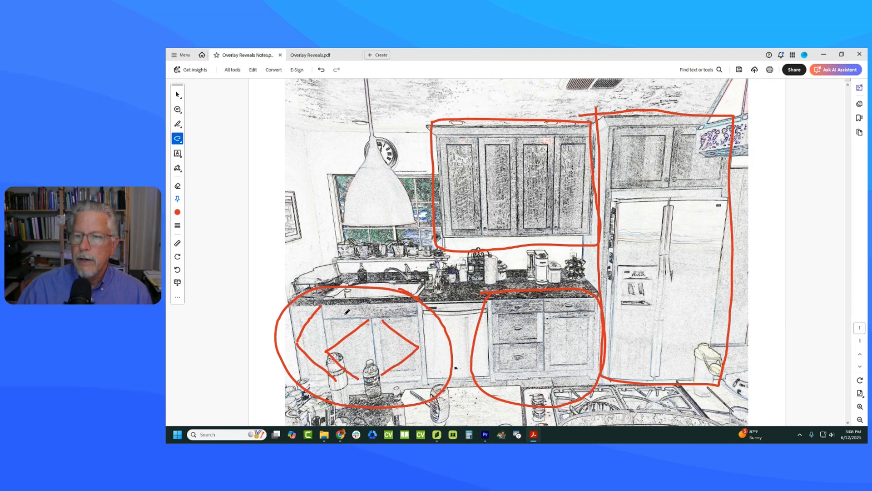
drag(337, 311, 388, 312)
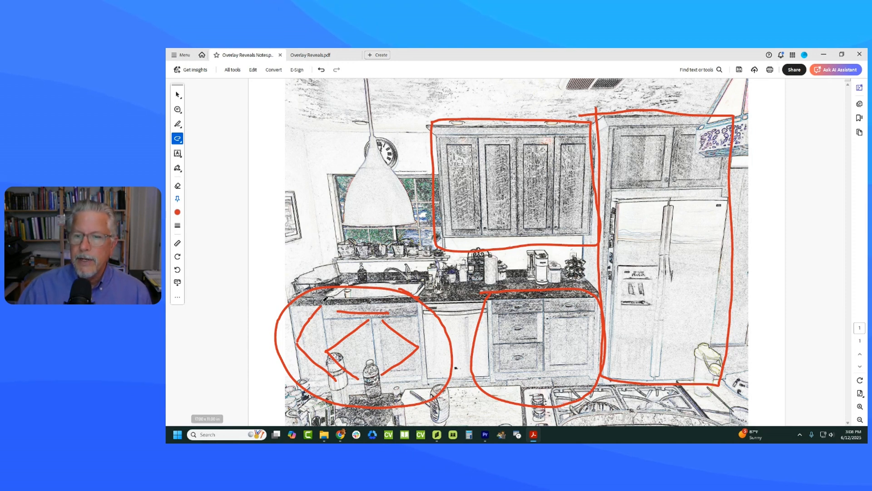
drag(324, 305, 333, 391)
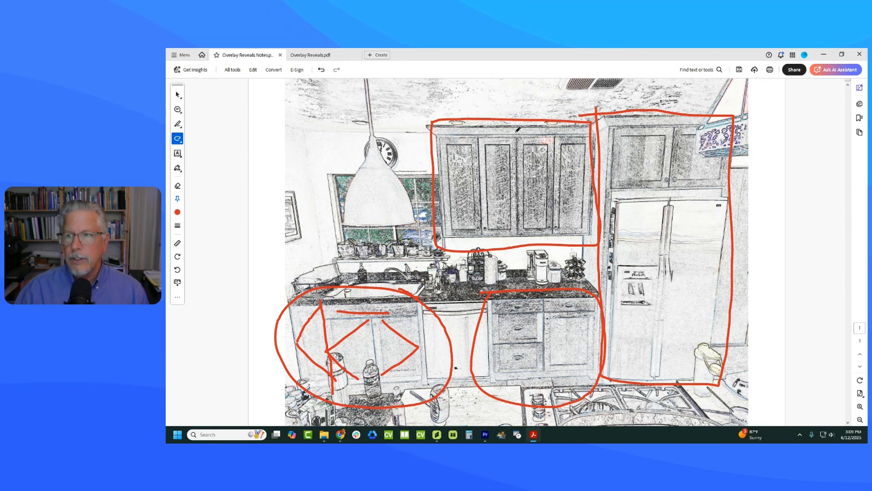
Divide the upper and right base groups into two cabinets each, and mark the right base's three drawers and door swing.
drag(517, 124, 518, 239)
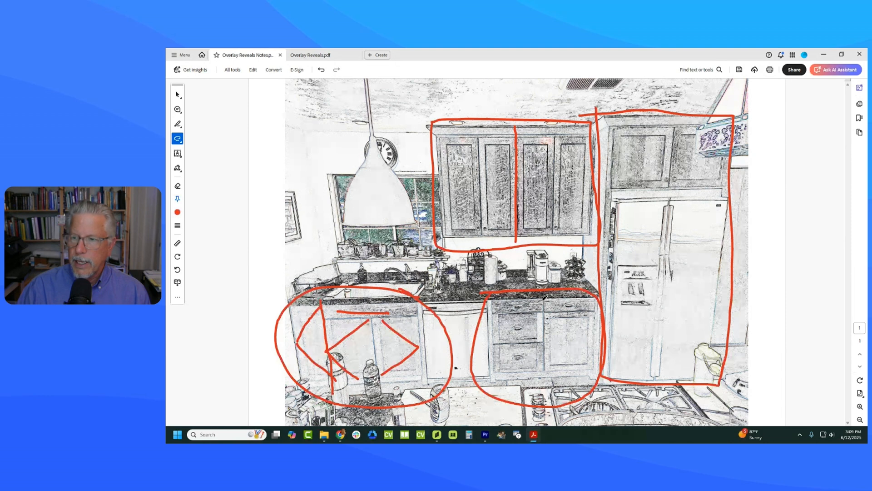
drag(545, 294, 547, 382)
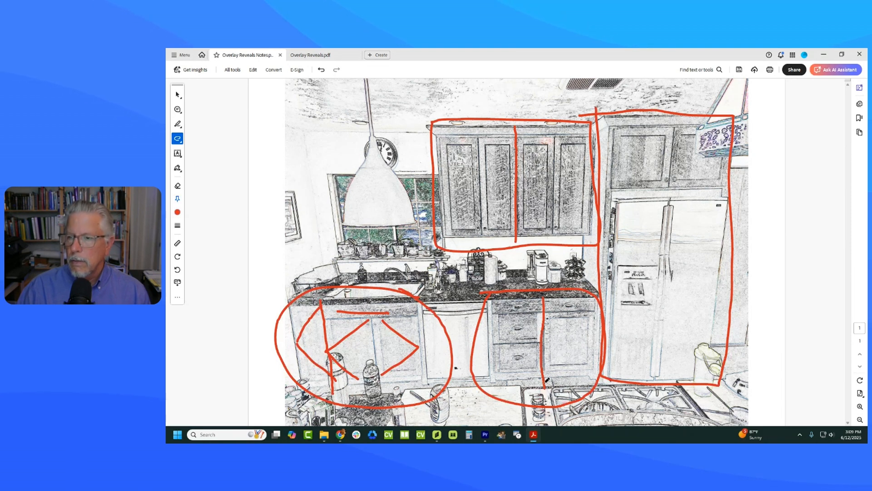
mouse_move(530, 305)
mouse_down()
mouse_move(507, 306)
mouse_move(498, 328)
mouse_up()
drag(526, 356, 514, 357)
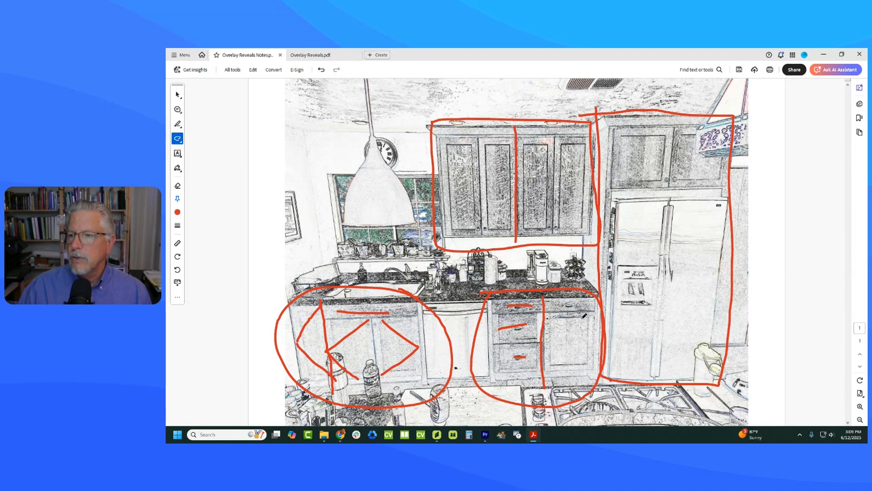
mouse_move(552, 313)
mouse_down()
mouse_move(597, 341)
mouse_move(541, 376)
mouse_up()
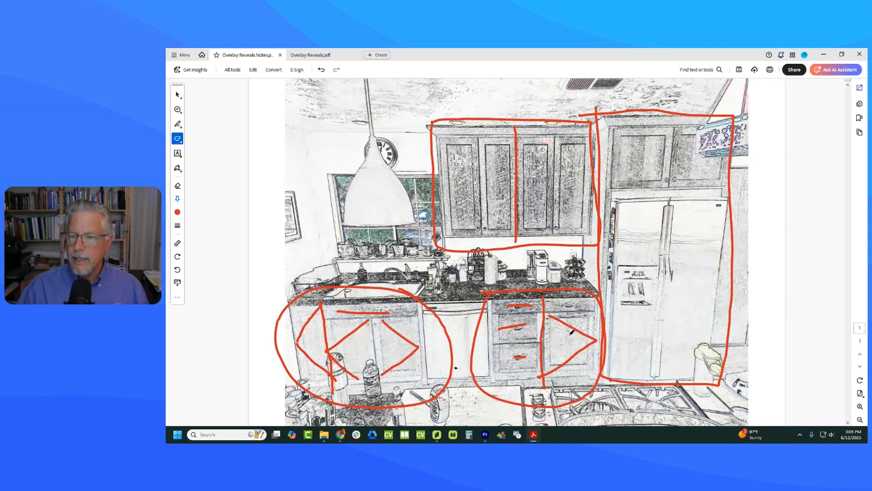
Switch to Cabinet Vision and show the Wall 2 elevation to compare the cabinets with the marked-up photo.
click(437, 434)
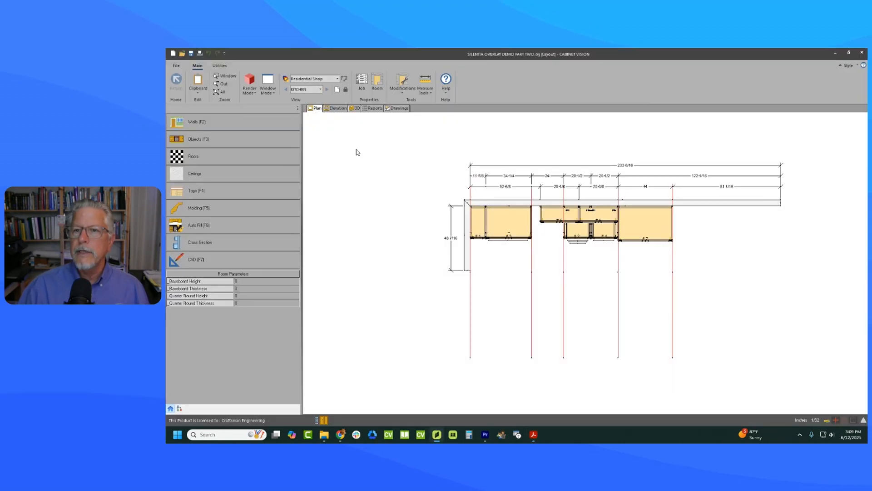
click(337, 108)
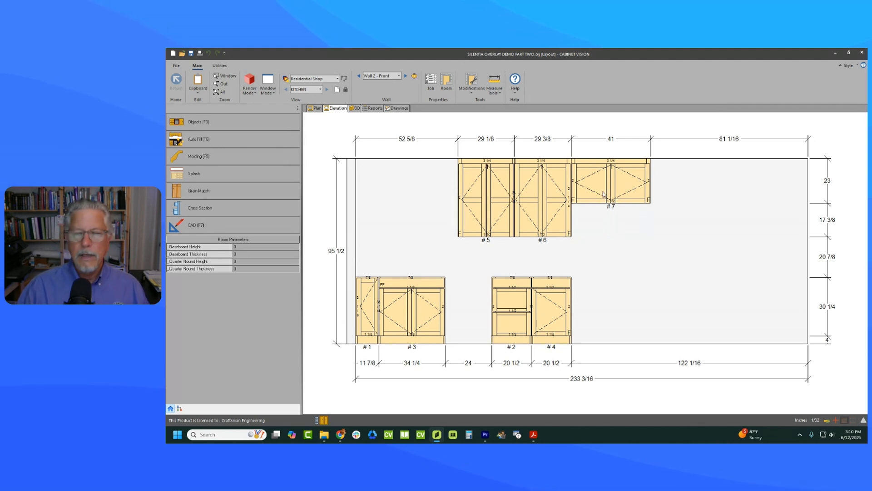
mouse_move(603, 194)
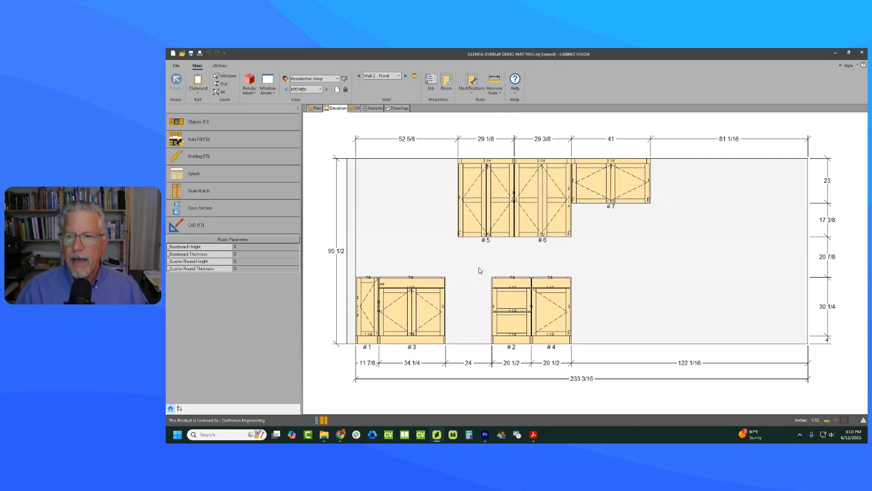
mouse_move(478, 270)
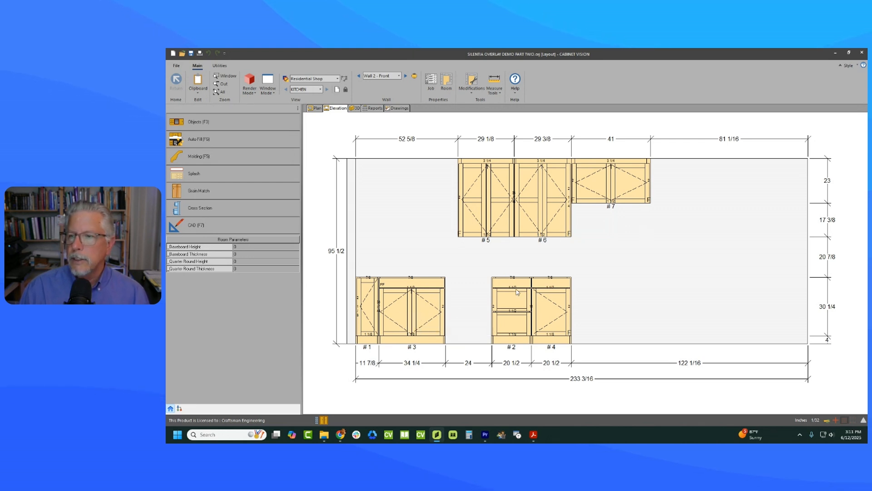
Inspect upper cabinet #5's section view, its attributes in the elevation, and its door reveals.
double_click(481, 203)
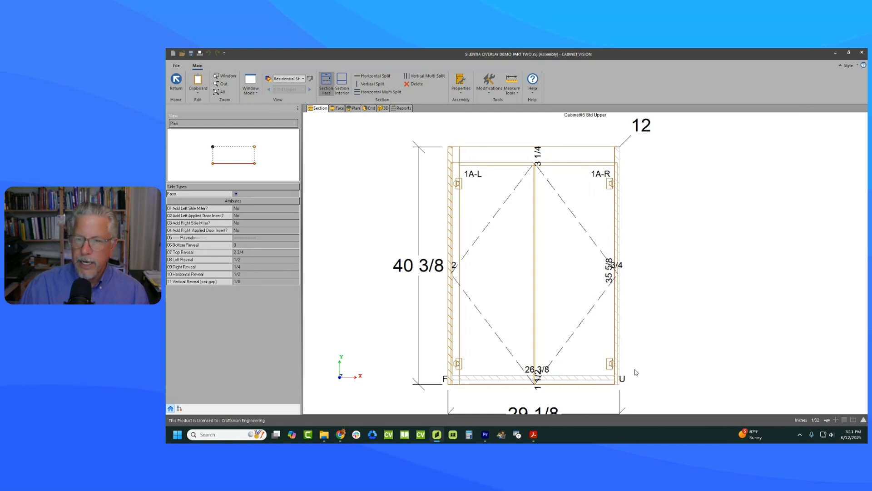
click(456, 247)
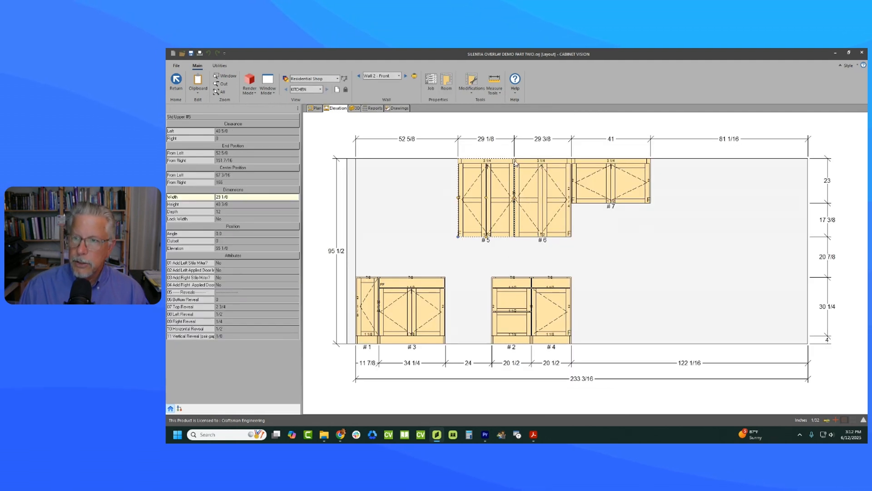
double_click(497, 203)
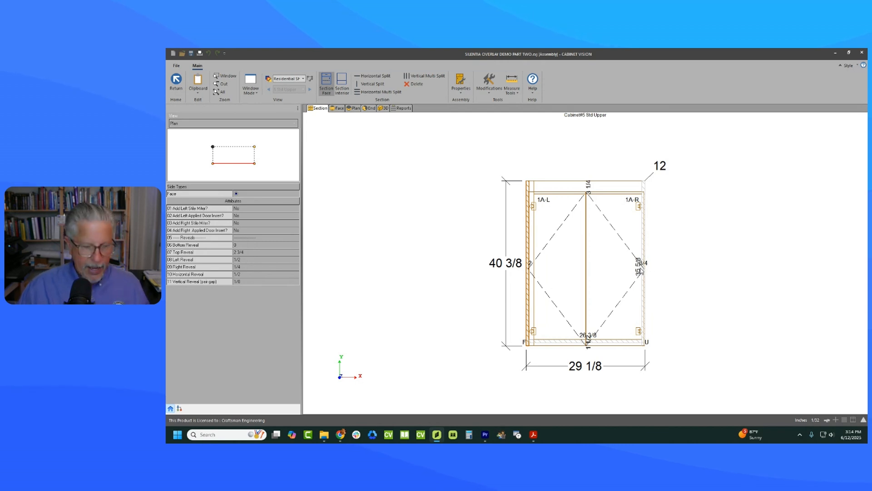
In the Overlay Reveals Notes PDF, mark the upper cabinets' left edge and centre joint with red strokes, and return to Cabinet Vision.
key(alt+Tab)
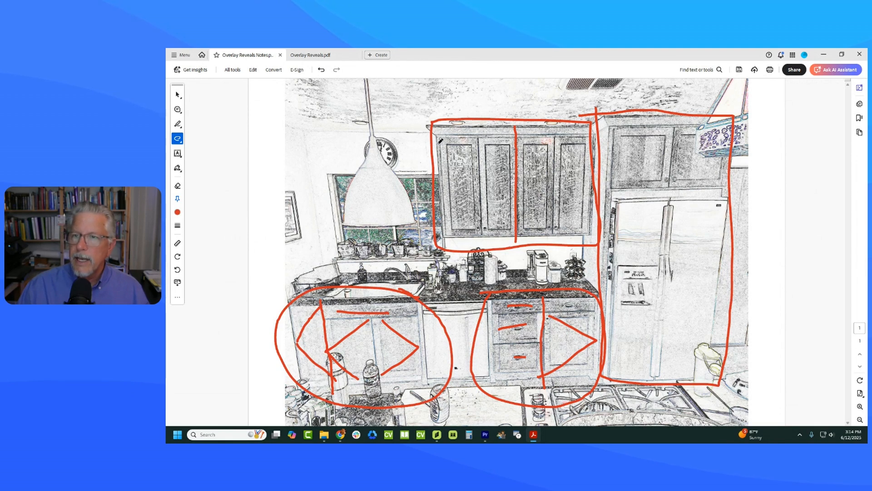
drag(440, 137, 441, 130)
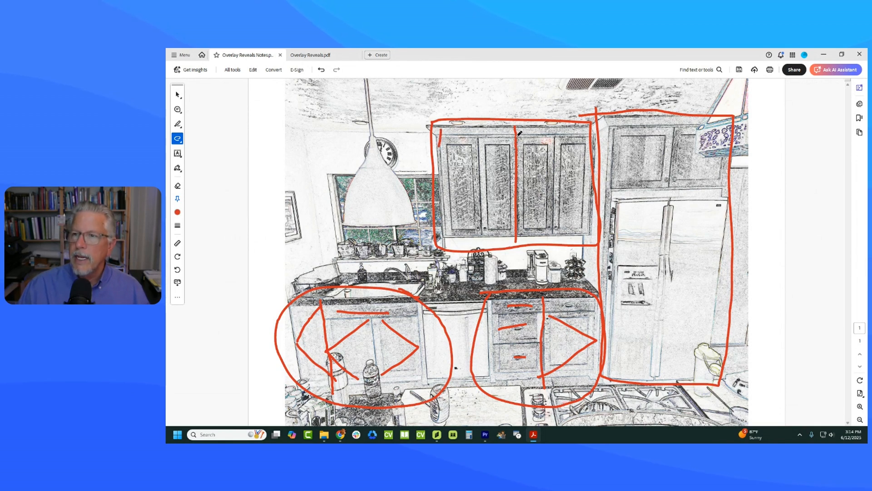
drag(517, 135, 533, 122)
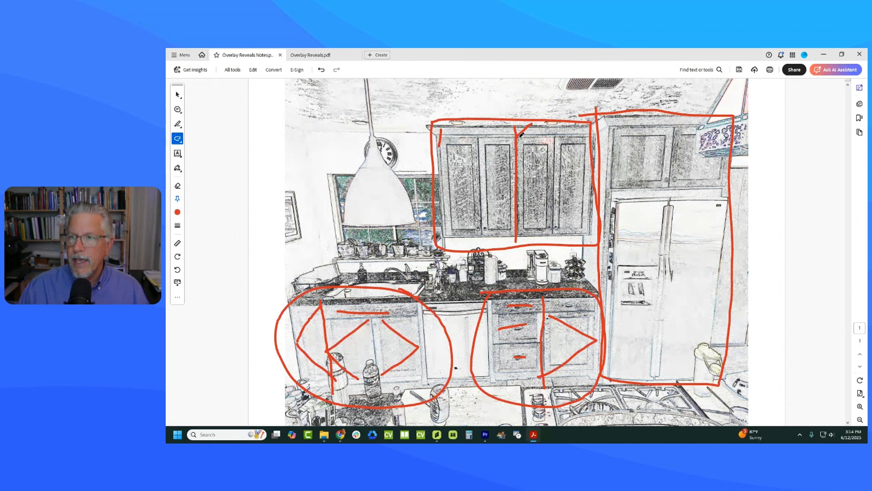
drag(512, 134, 449, 120)
drag(521, 135, 563, 113)
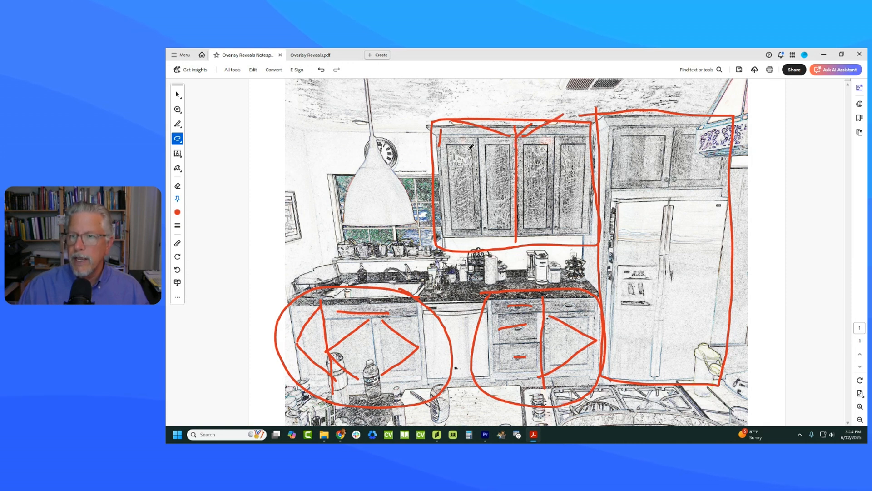
key(alt+Tab)
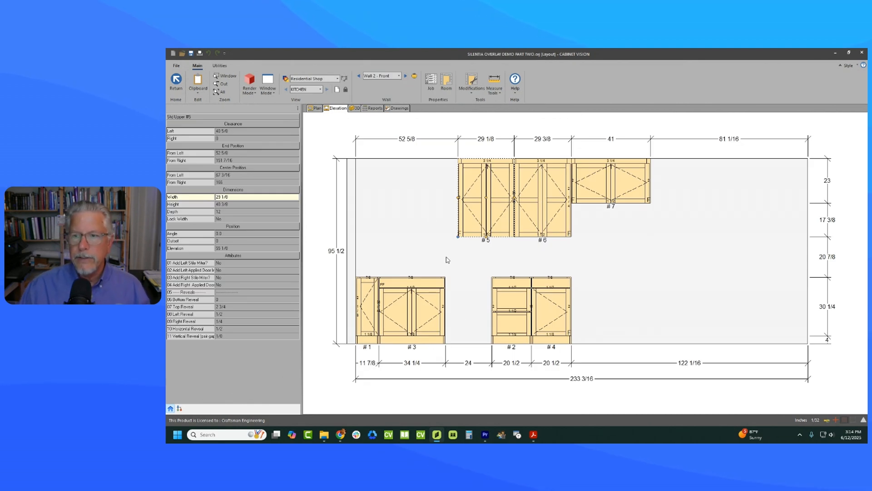
Open upper cabinet #5's section view, try a vertical reveal (pair gap) of 0, and check its pair-door opening.
double_click(487, 205)
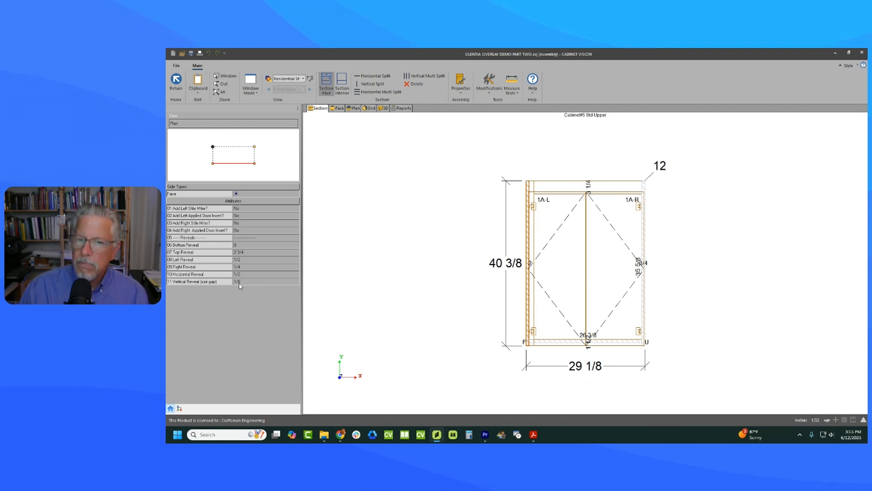
click(238, 282)
text(0)
key(Return)
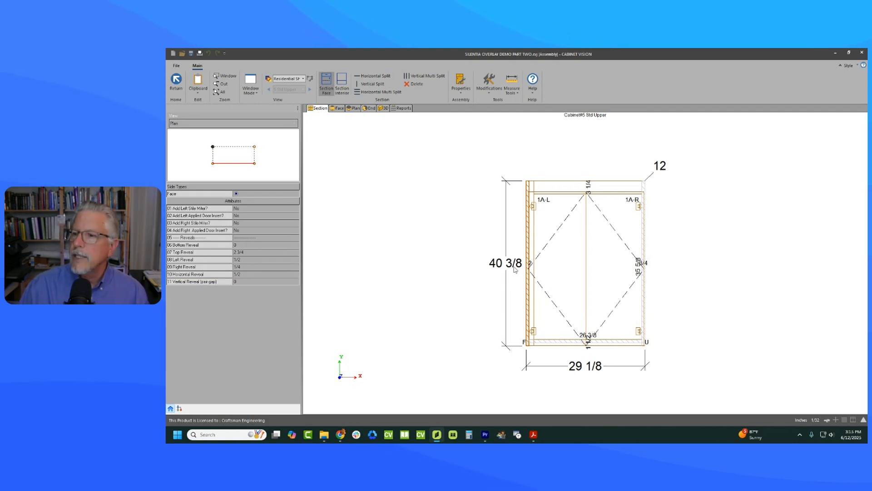
click(579, 273)
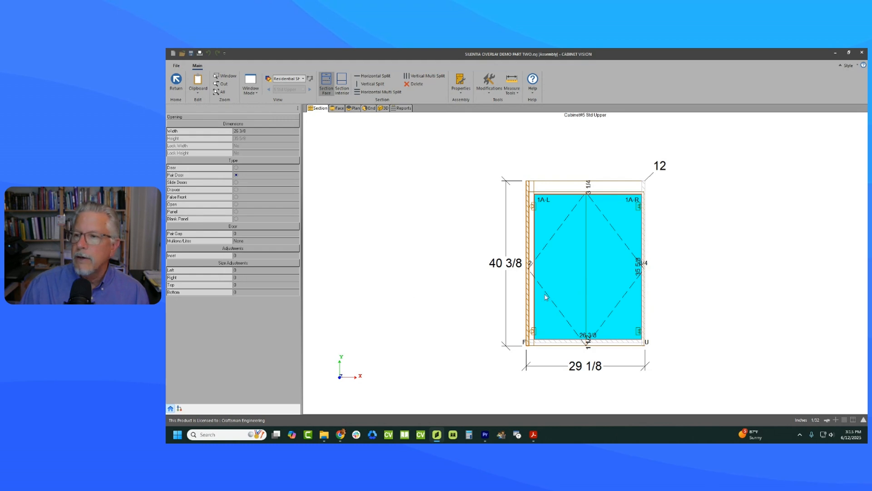
click(470, 295)
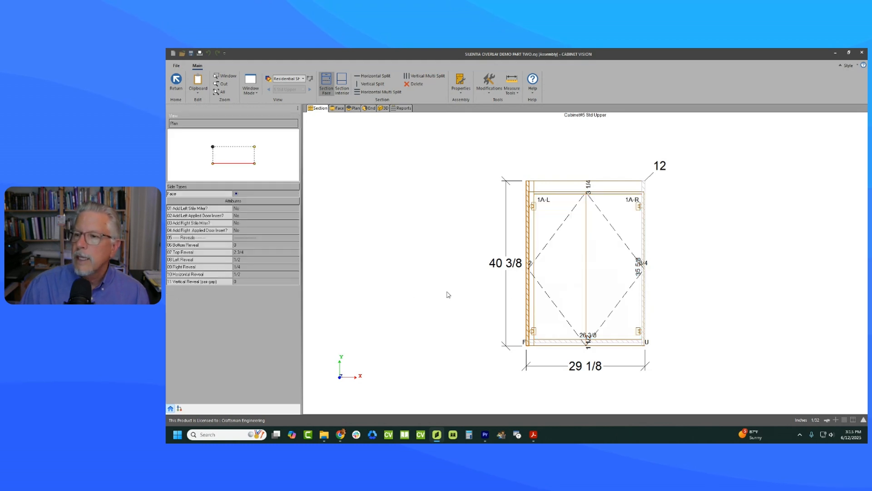
Set cabinet #5's vertical reveal (pair gap) to 1/8 and return to the Wall 2 elevation.
click(240, 282)
text(1/)
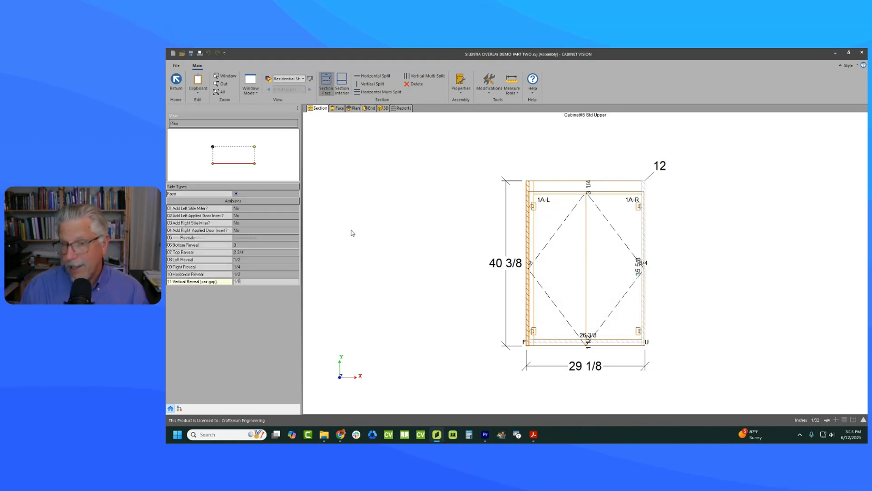
text(8)
key(Return)
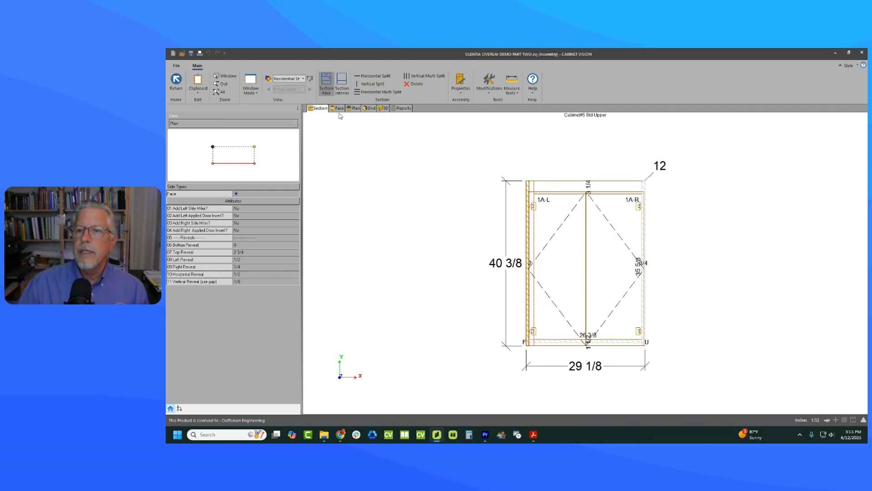
click(177, 82)
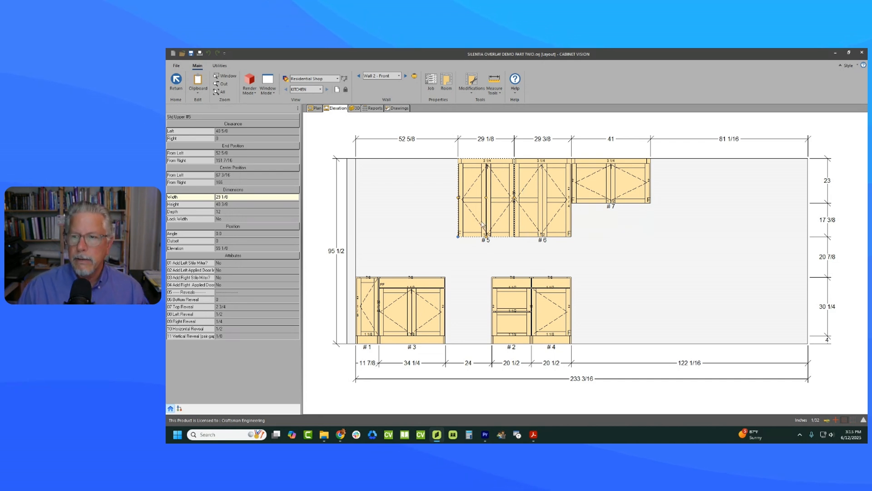
Open upper cabinet #5's parts report and examine the two Silentia hinge entries assigned to its doors.
double_click(493, 202)
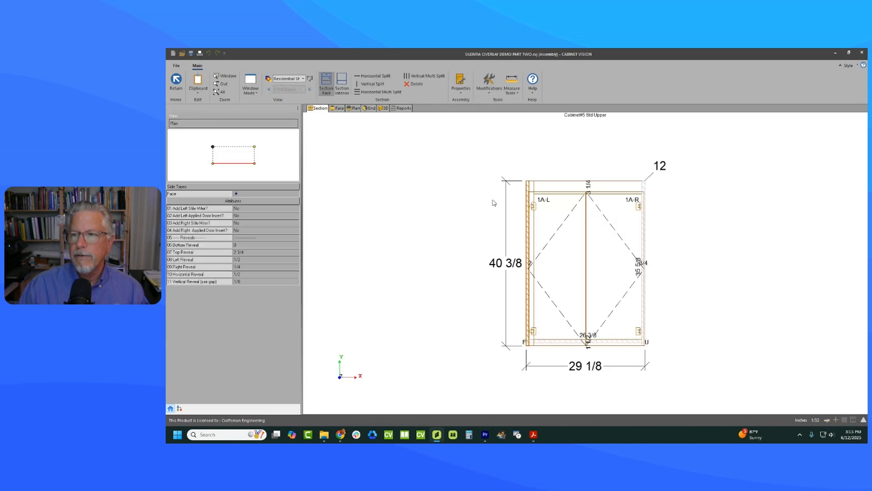
click(401, 109)
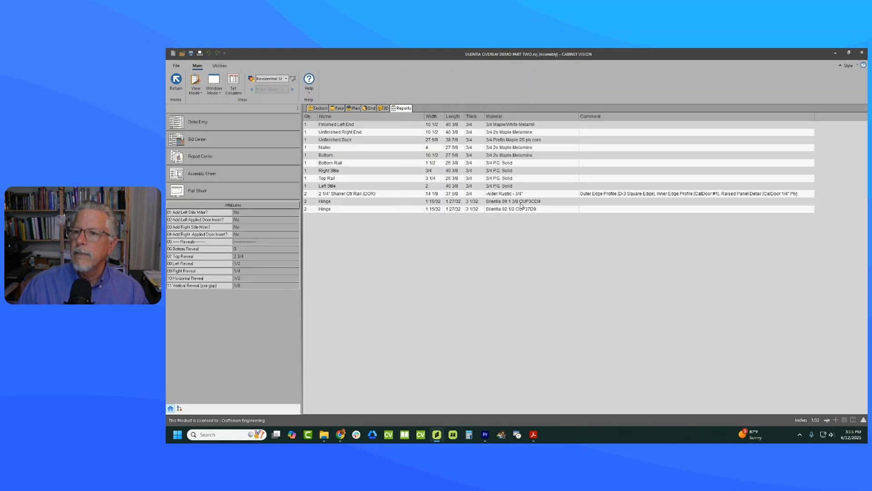
click(502, 204)
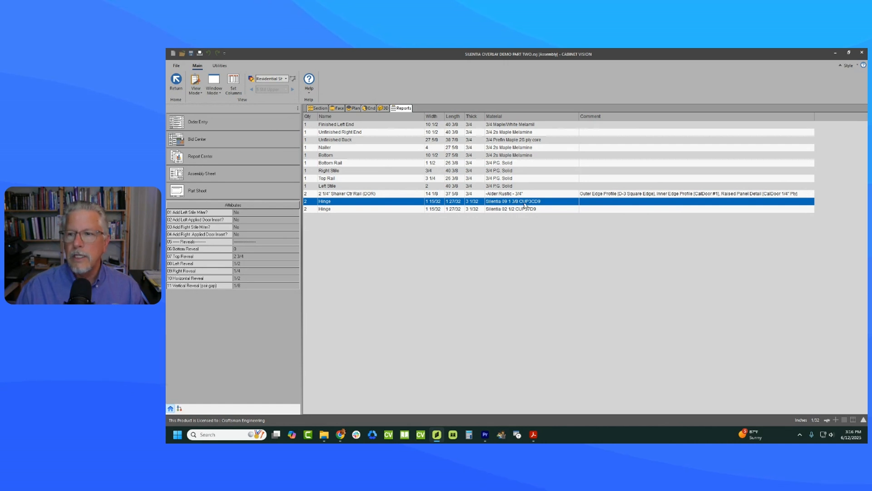
click(499, 210)
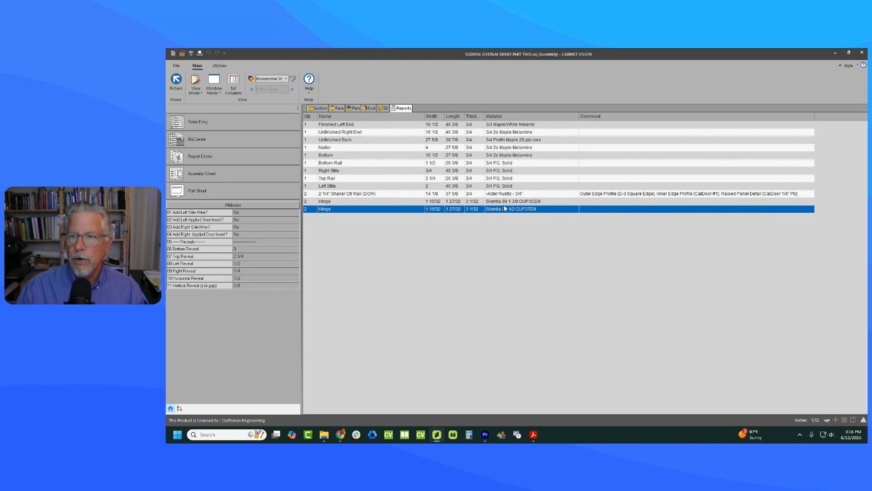
Return to the room layout and open the Material Summary report from the 00 Sandbox report group.
click(176, 80)
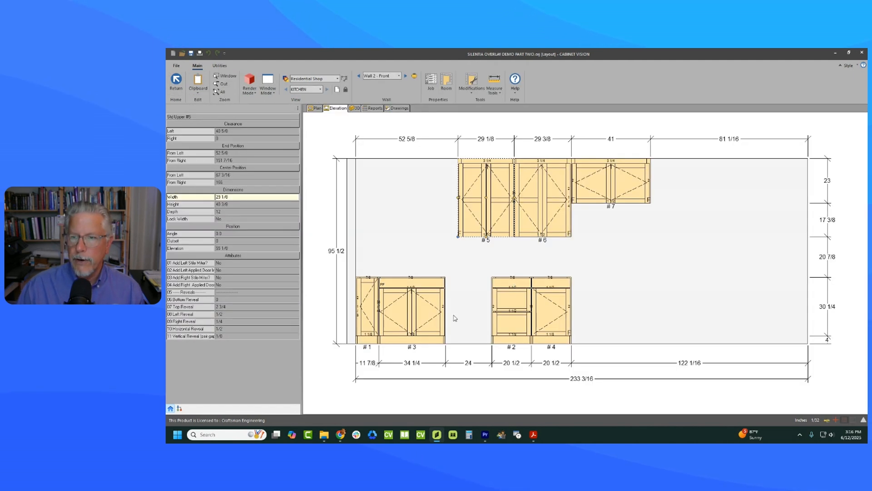
click(375, 109)
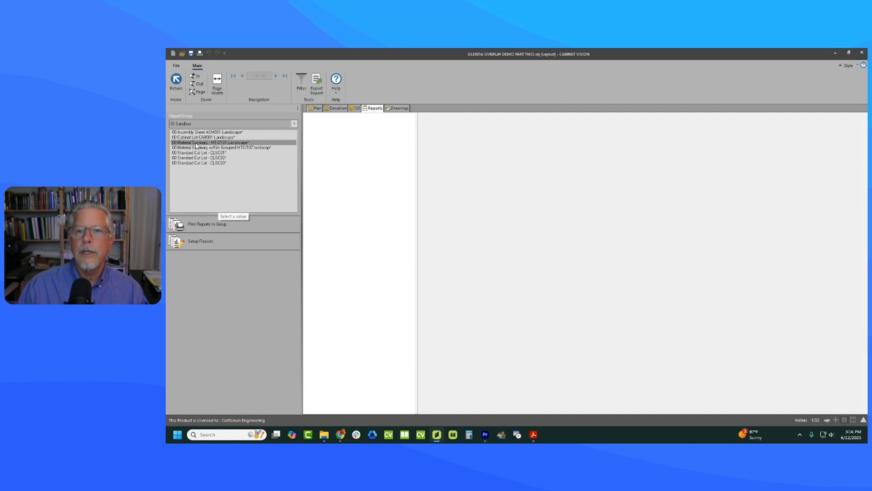
click(196, 147)
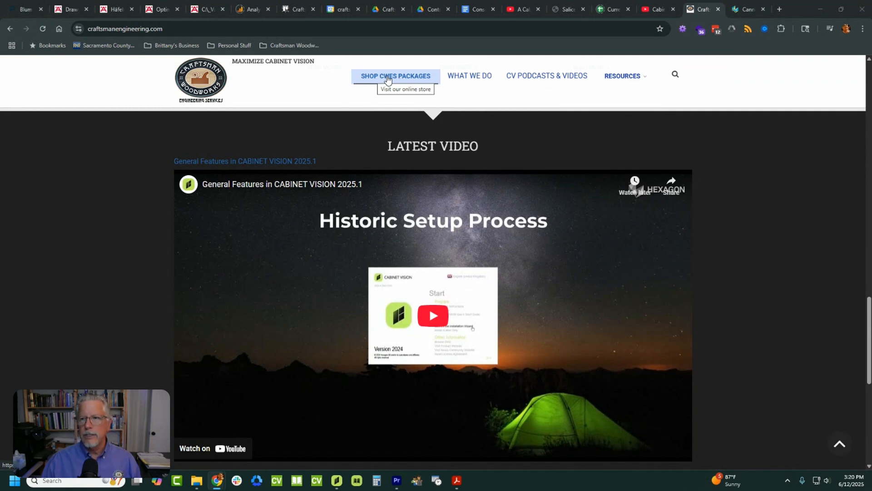
On the Craftsman Engineering website in Chrome, open the CWES packages shop and find the Salice Silentia Overlay Hinge Selector product page.
click(387, 80)
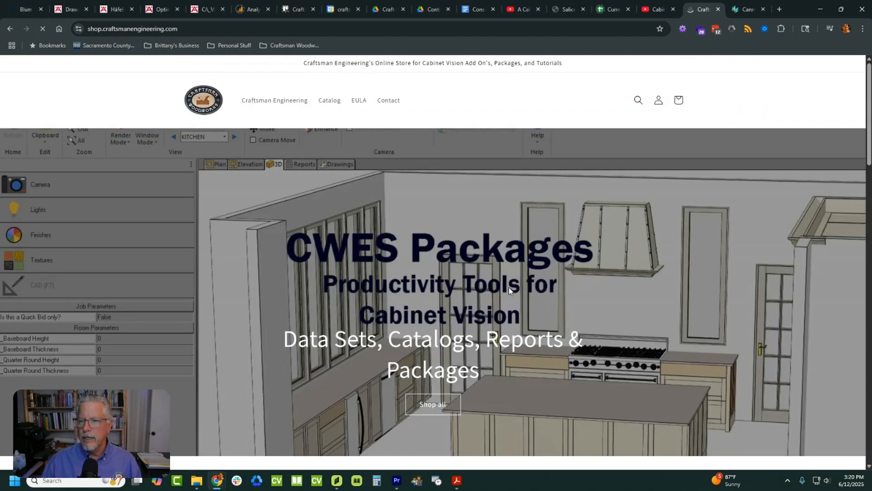
scroll(584, 281, down, 8)
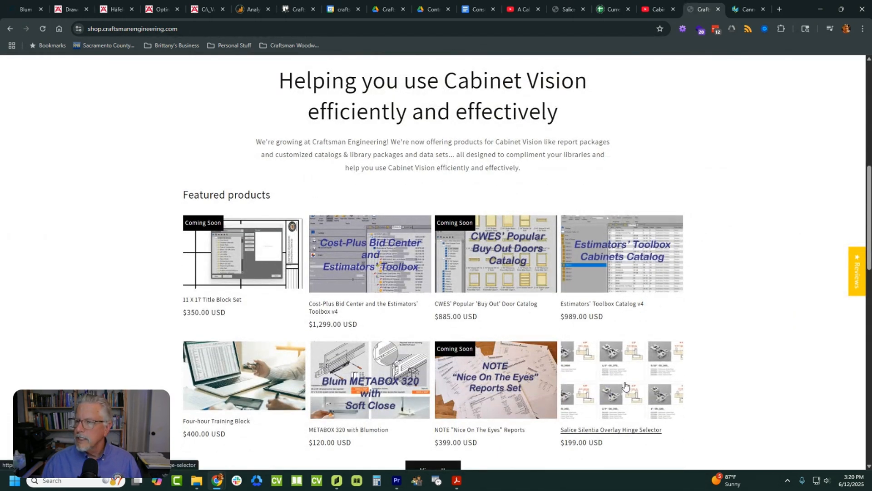
scroll(686, 380, down, 2)
scroll(685, 380, down, 1)
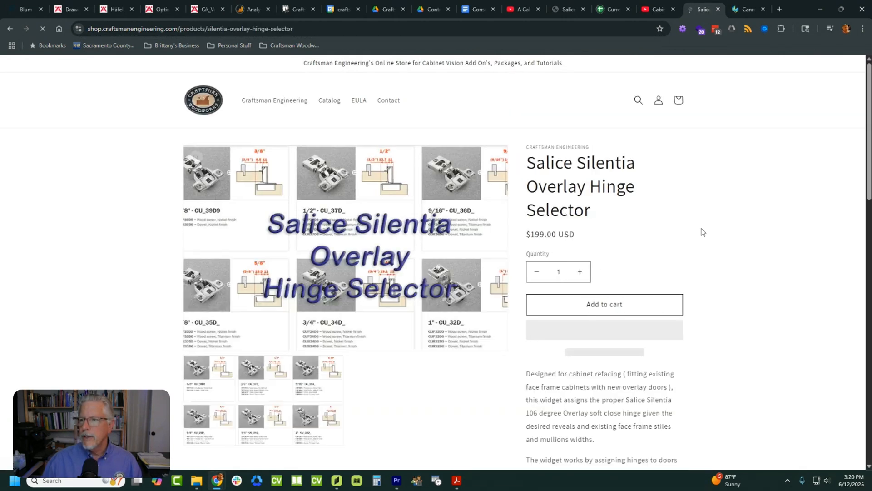
Read through the Salice Silentia Overlay Hinge Selector's product description, including the reveal example.
scroll(732, 249, down, 5)
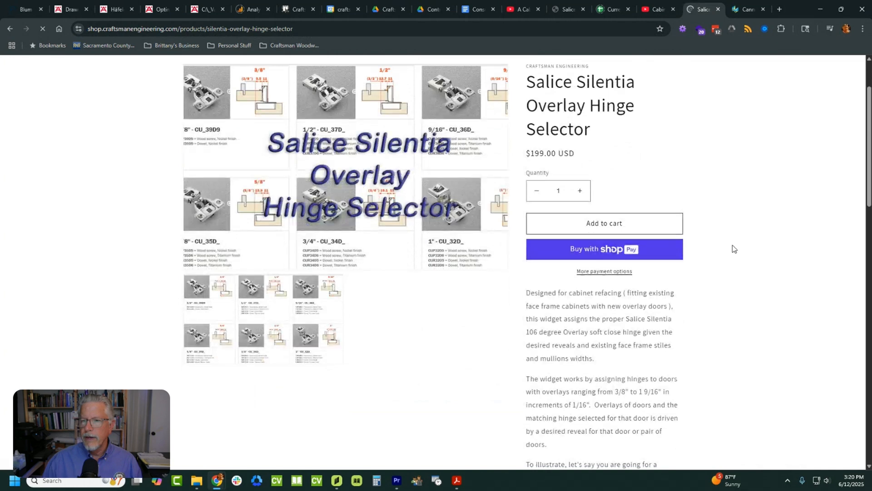
scroll(732, 248, down, 4)
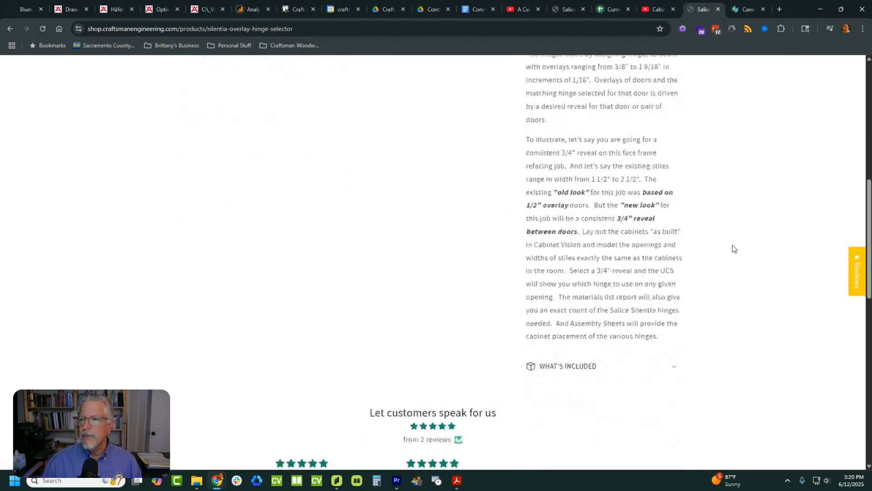
scroll(732, 248, down, 1)
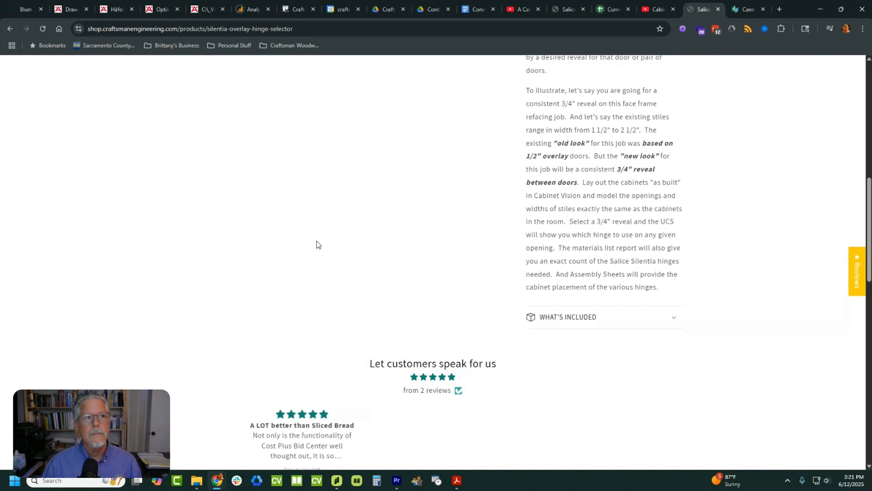
scroll(317, 245, up, 10)
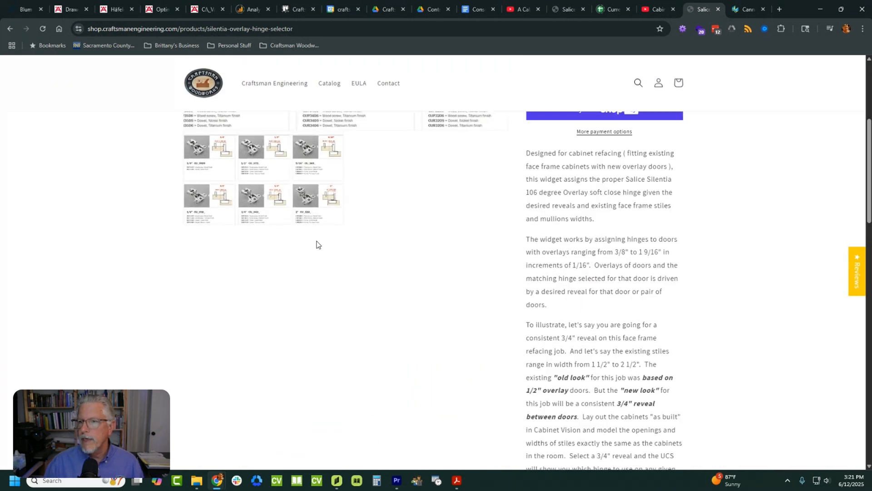